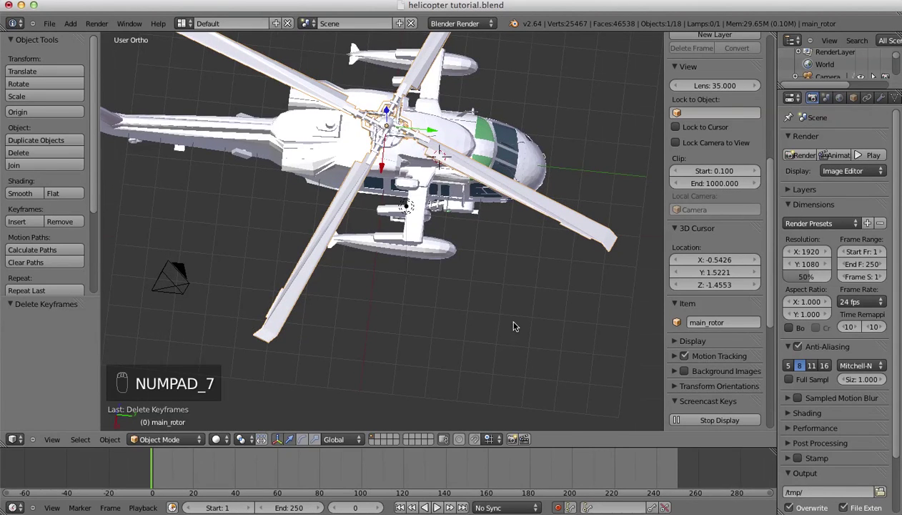
At frame 1, rotate main_rotor 67.63° to align with the fuselage and turn on auto-keyframing.
scroll(508, 311, down, 1)
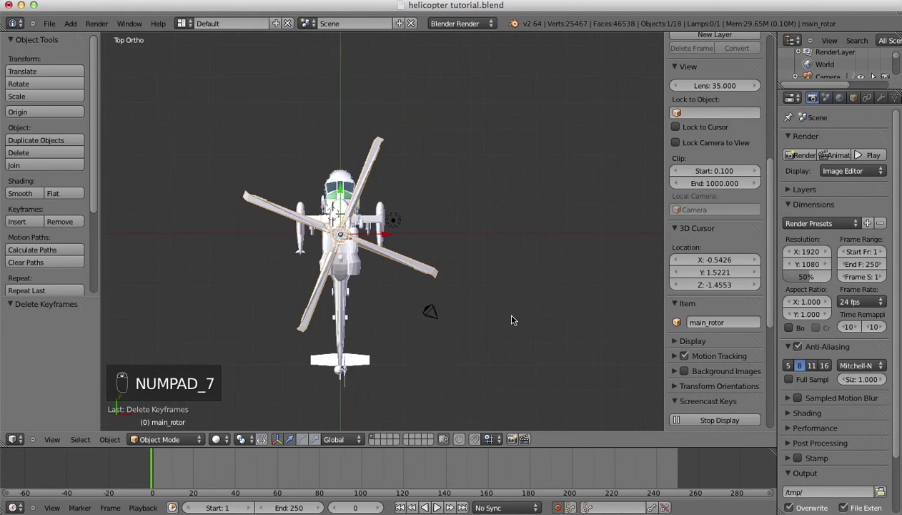
click(154, 477)
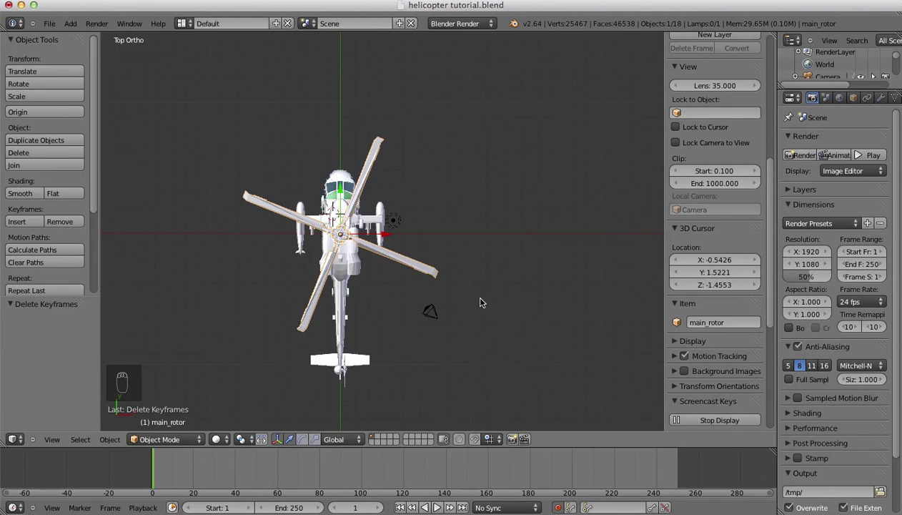
key(r)
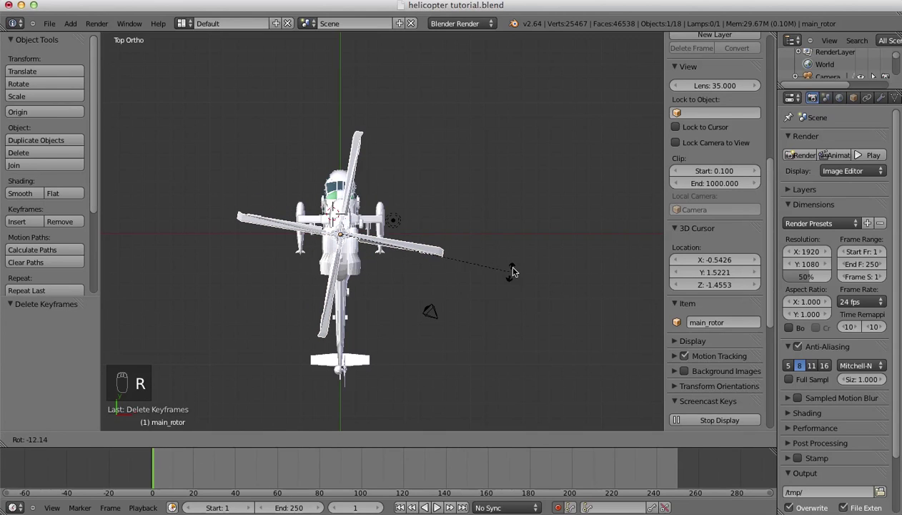
click(339, 365)
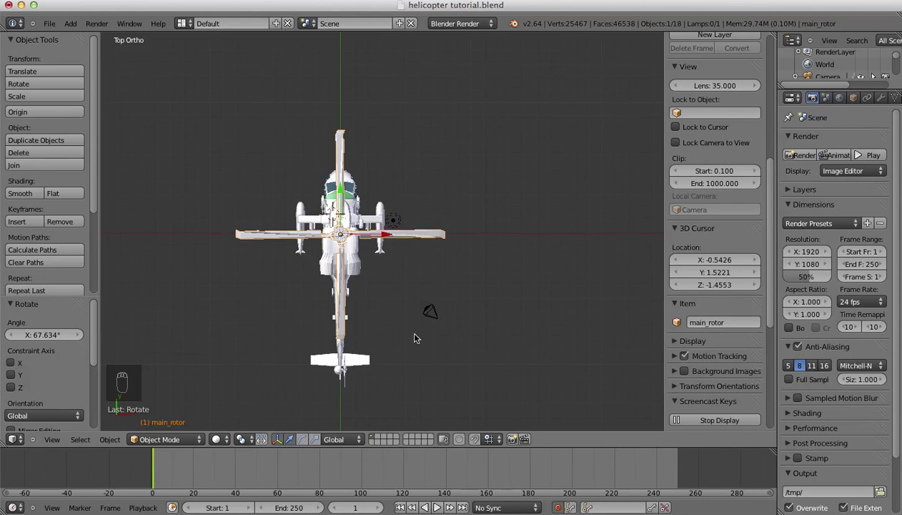
click(557, 507)
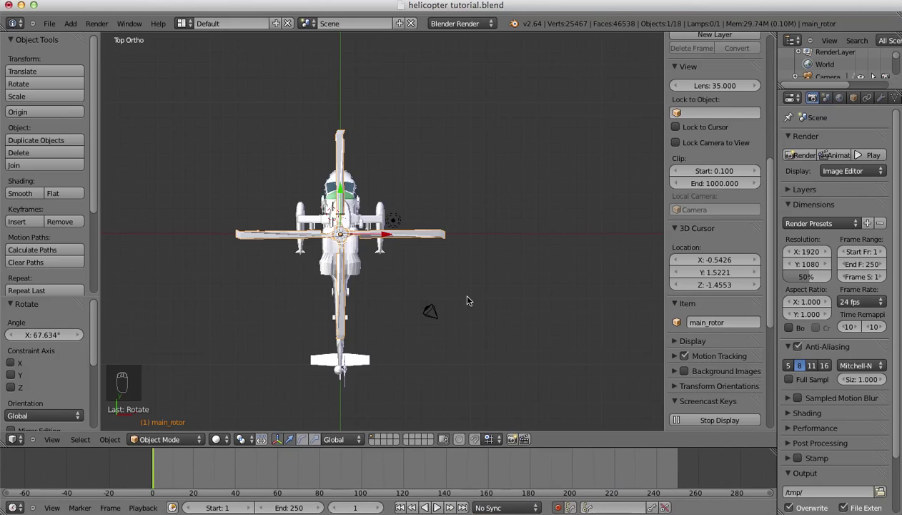
At frame 21, rotate main_rotor to 4375.6° to key many spinning turns.
click(159, 463)
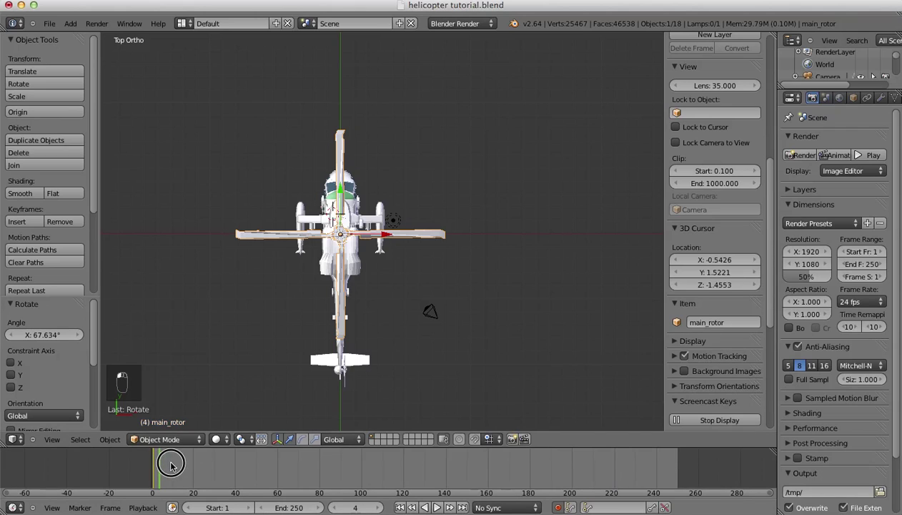
drag(171, 465, 197, 468)
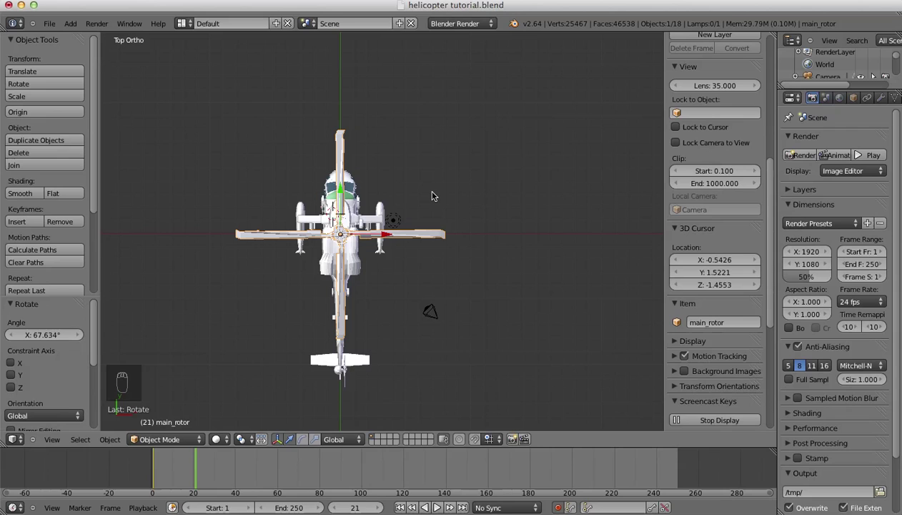
key(r)
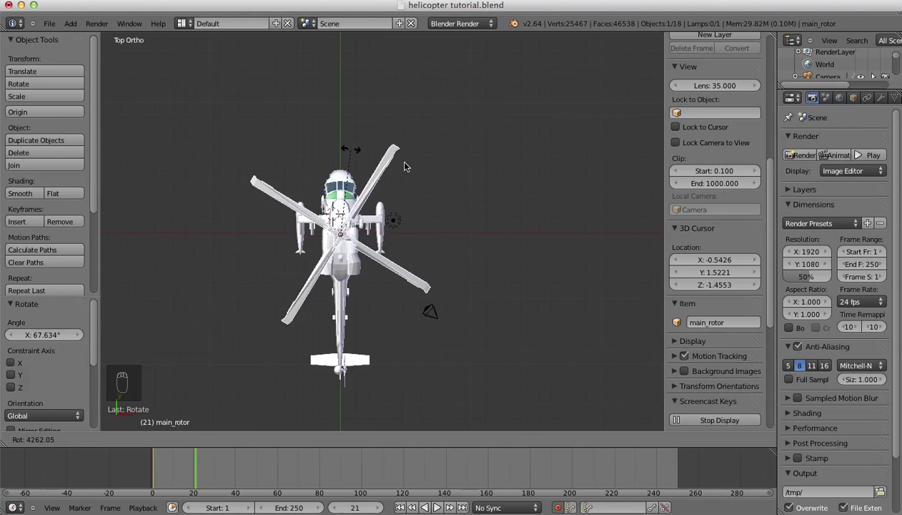
click(436, 294)
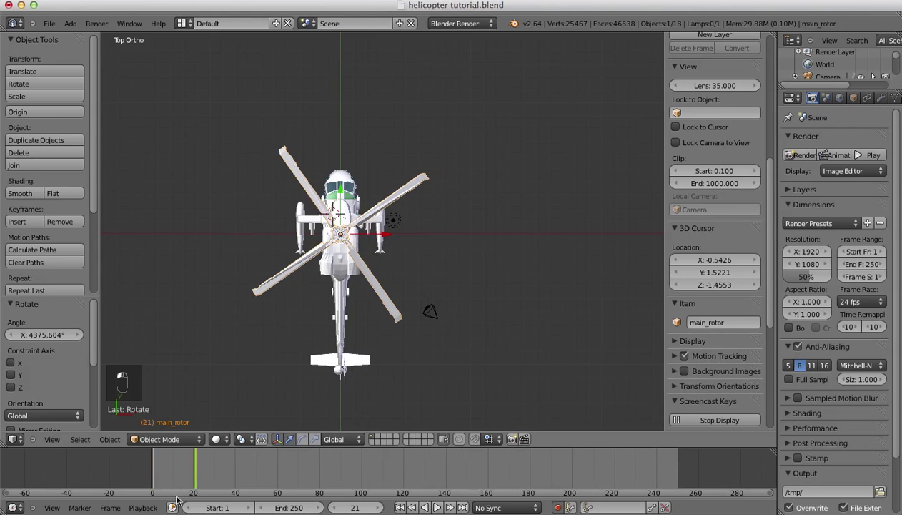
Return to the start and play back the animation to preview the spinning rotor.
drag(186, 466, 153, 466)
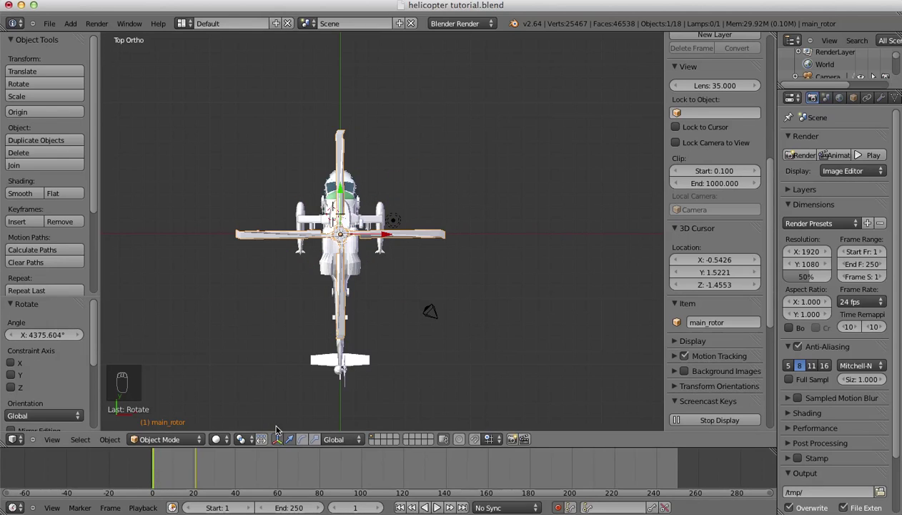
key(alt+a)
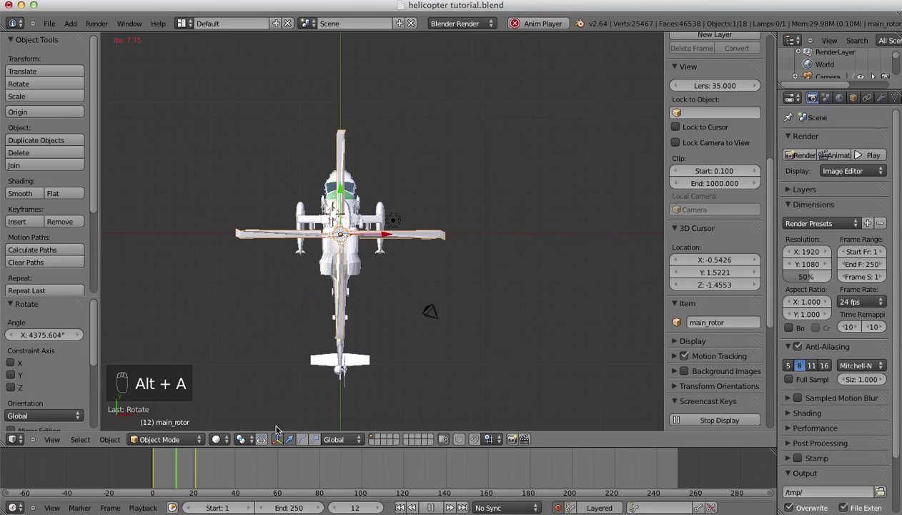
key(alt+a)
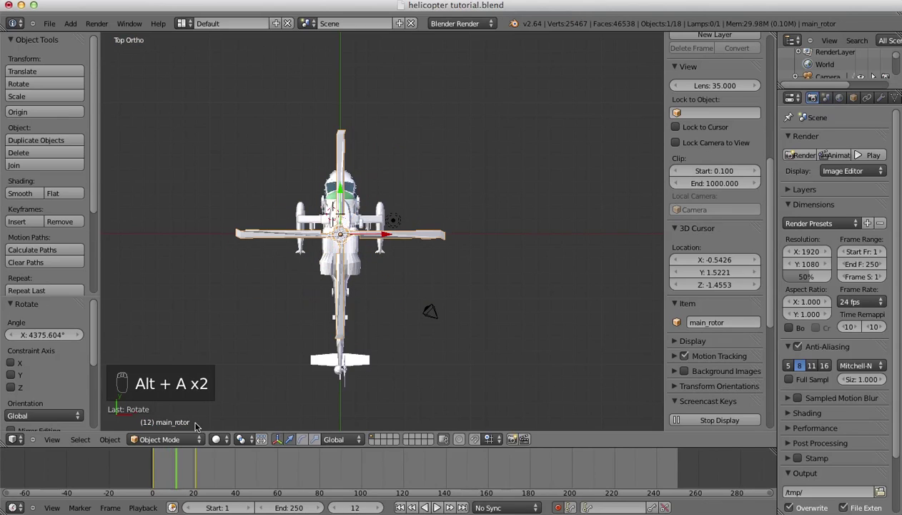
Set main_rotor's keyframe interpolation to Linear in the Graph Editor.
click(14, 439)
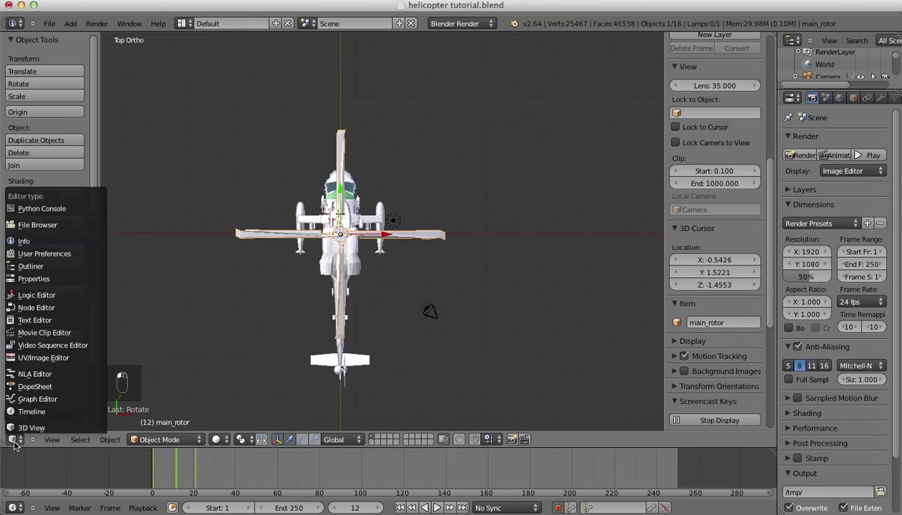
click(22, 399)
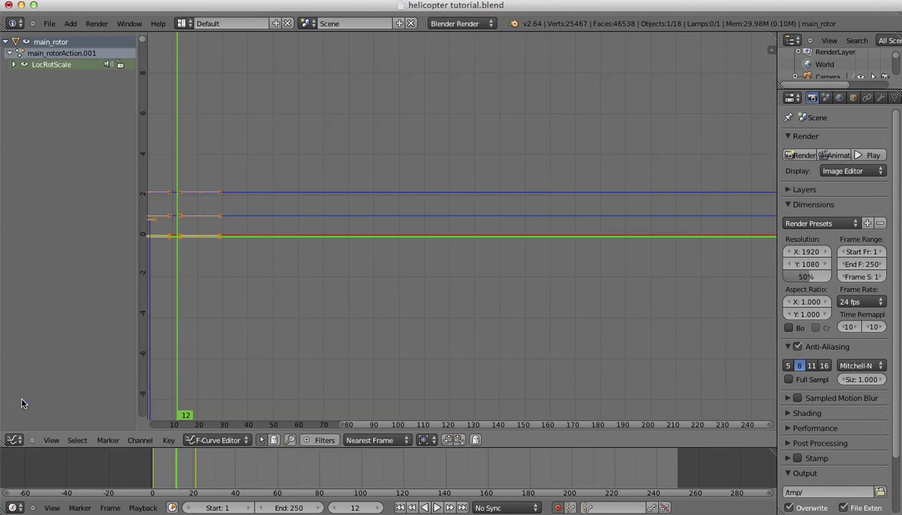
key(t)
click(203, 321)
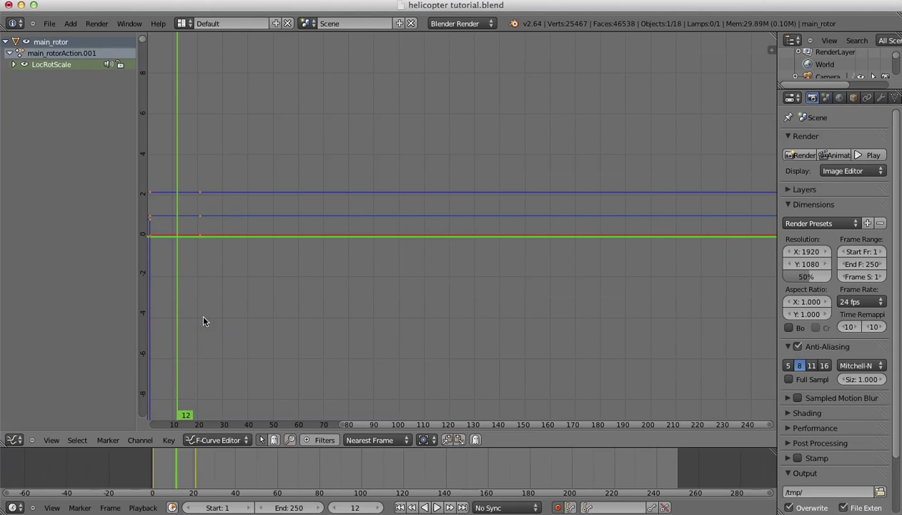
click(14, 439)
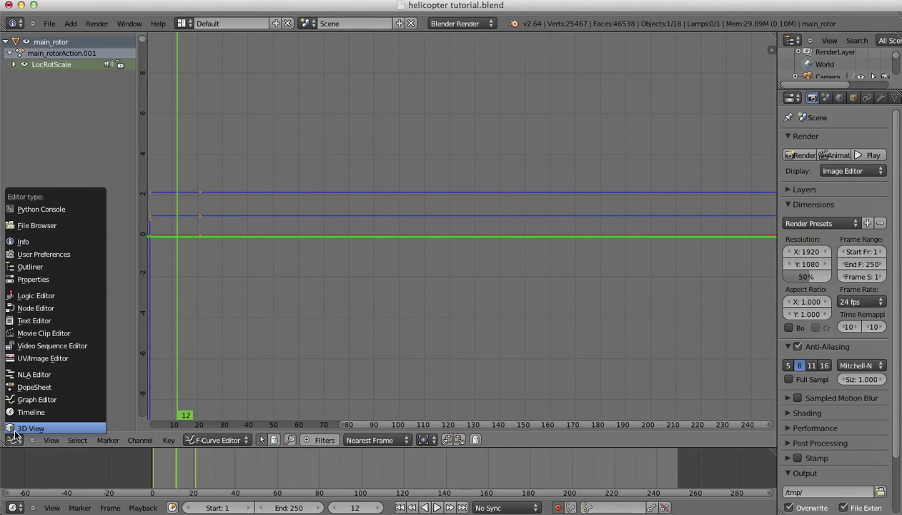
Restore the 3D View, set the animation end frame to 22, and frame the helicopter at an angle.
click(28, 428)
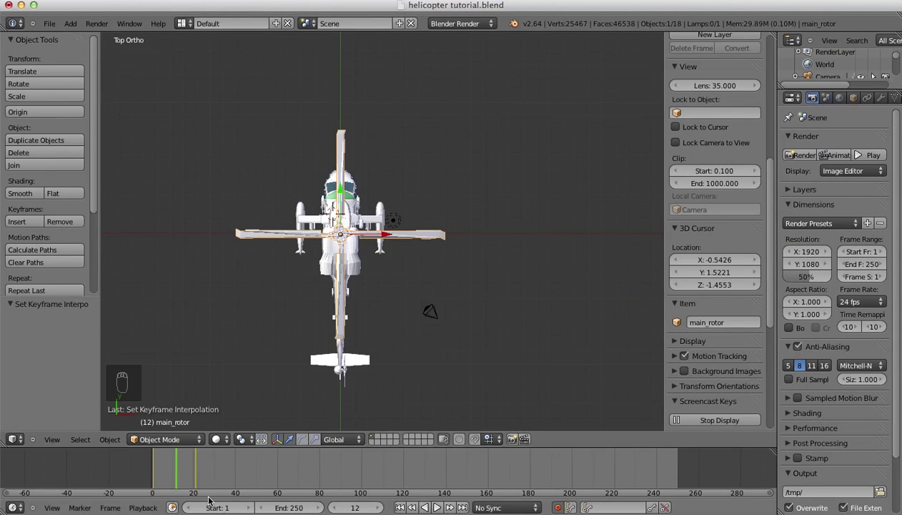
mouse_move(291, 508)
mouse_down()
mouse_move(212, 507)
mouse_move(322, 508)
mouse_up()
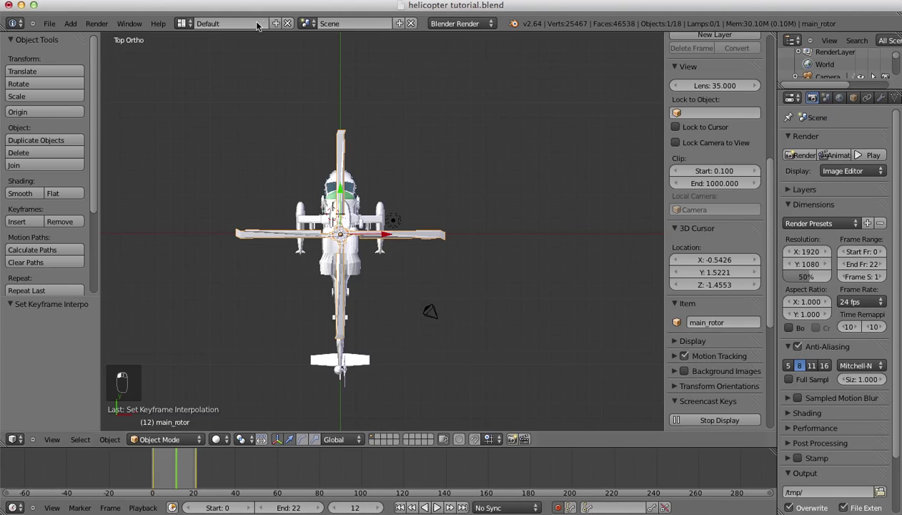
scroll(311, 245, up, 1)
scroll(314, 245, up, 1)
scroll(315, 245, down, 1)
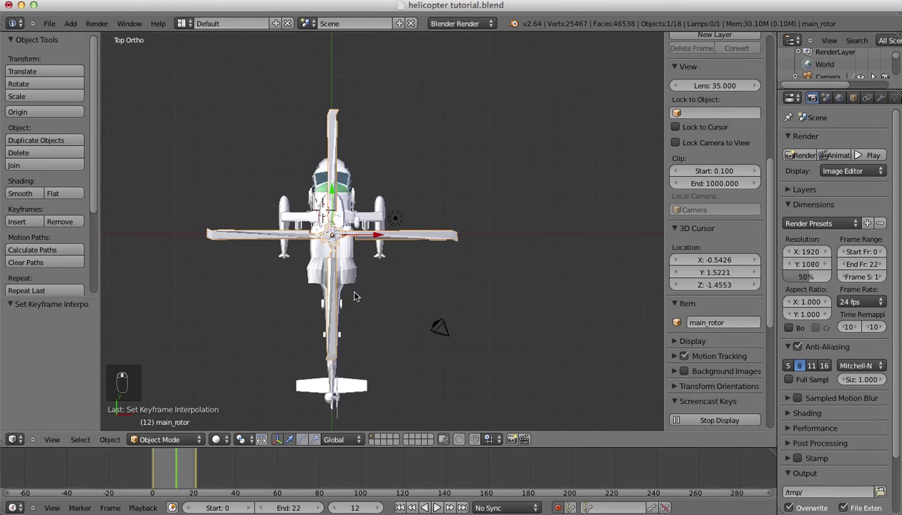
middle_drag(348, 290, 486, 226)
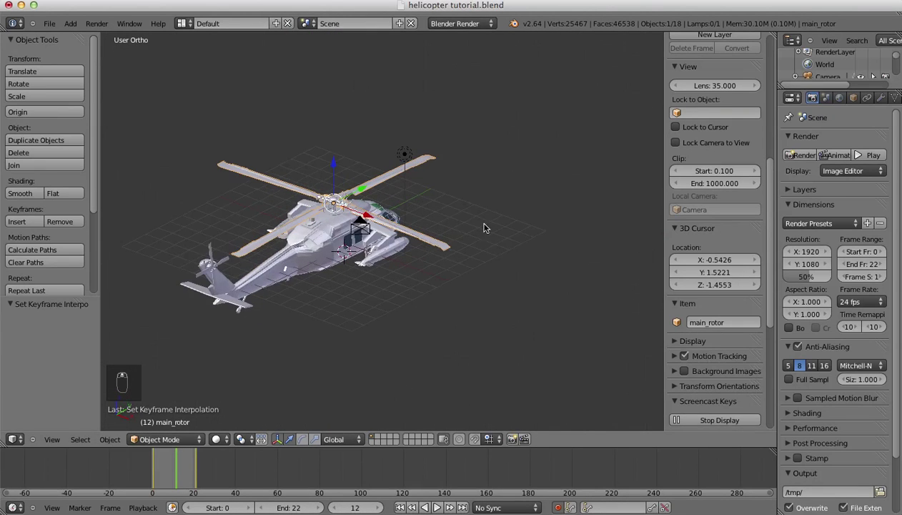
scroll(443, 229, up, 3)
shift+middle_drag(399, 227, 461, 229)
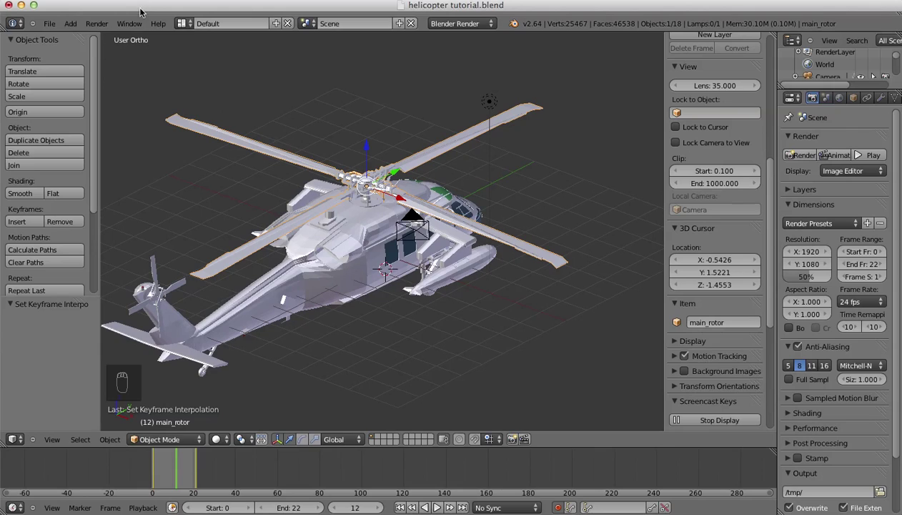
Expand the render layer settings and switch to the Compositing screen layout.
click(788, 189)
scroll(821, 284, down, 2)
scroll(821, 284, down, 1)
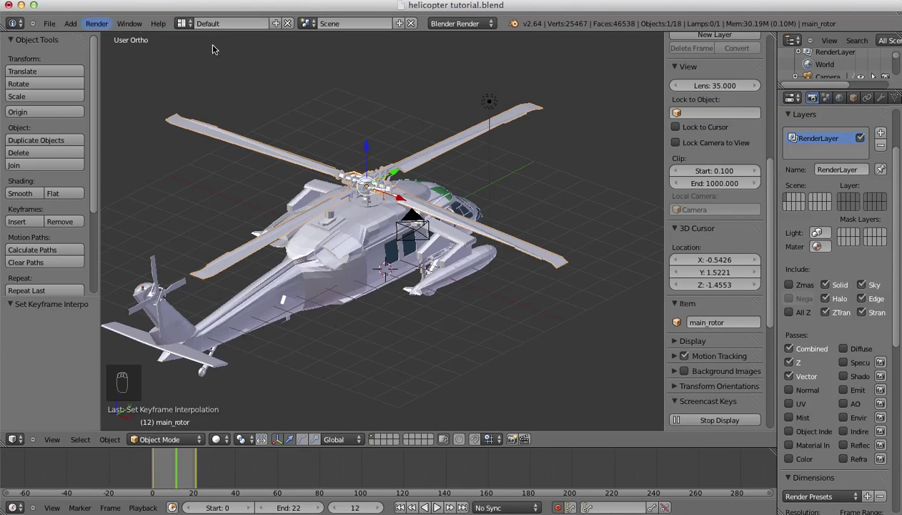
click(183, 24)
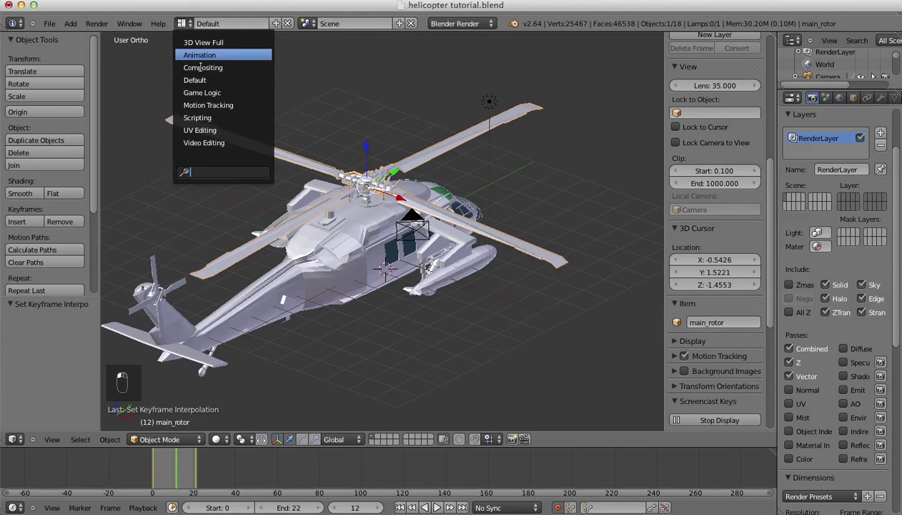
click(223, 68)
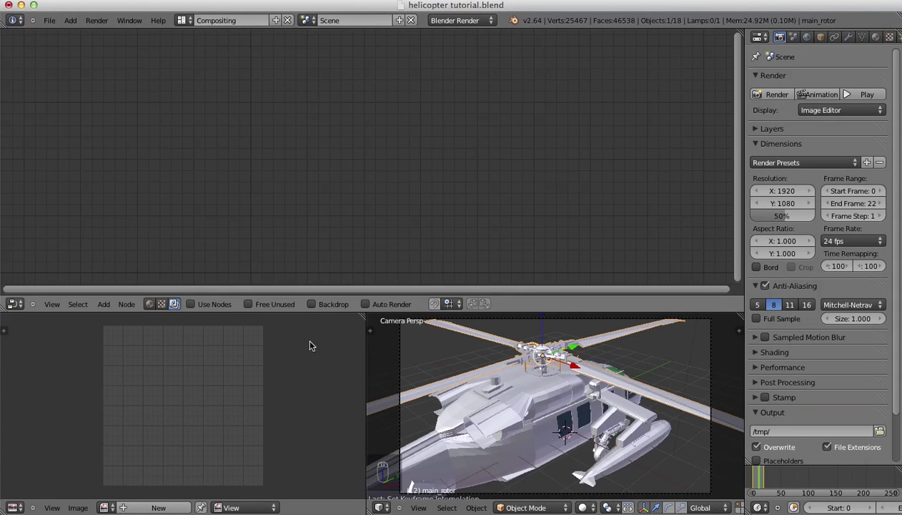
Enable Use Nodes and Backdrop, then move the Render Layers and Composite nodes apart.
click(192, 305)
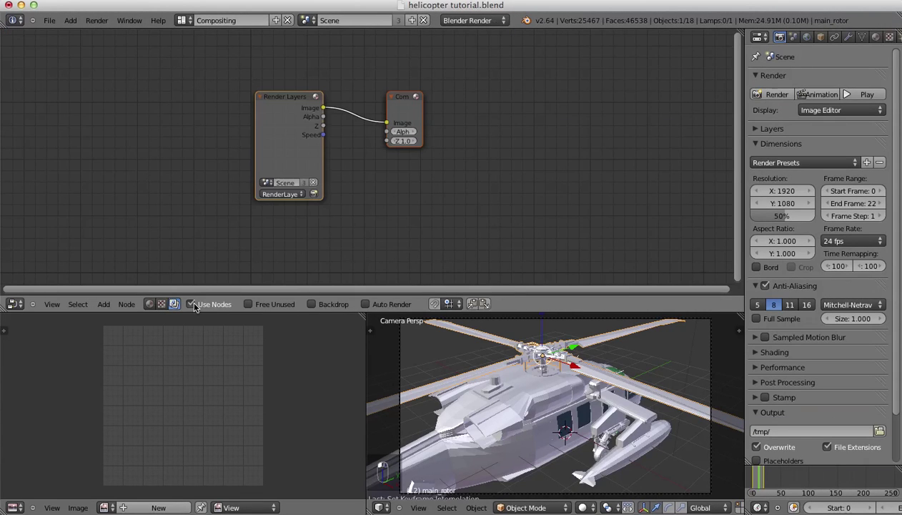
click(313, 304)
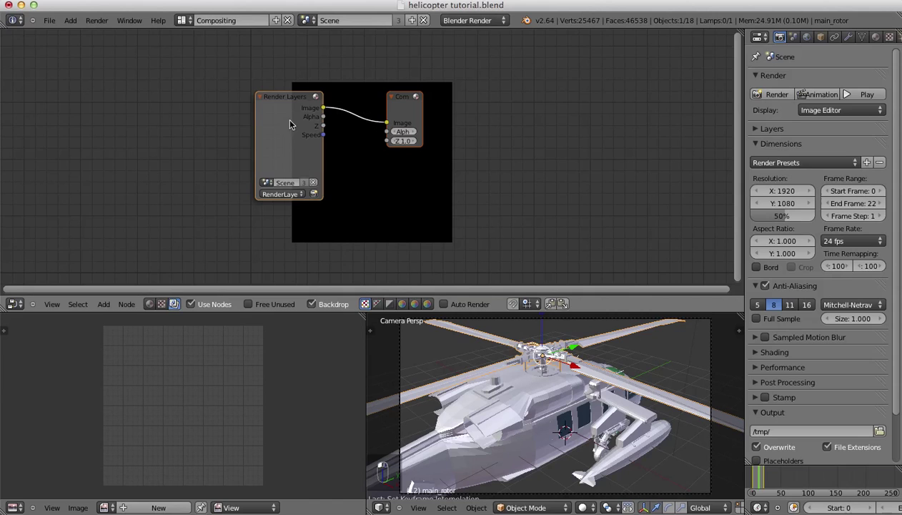
drag(284, 107, 260, 115)
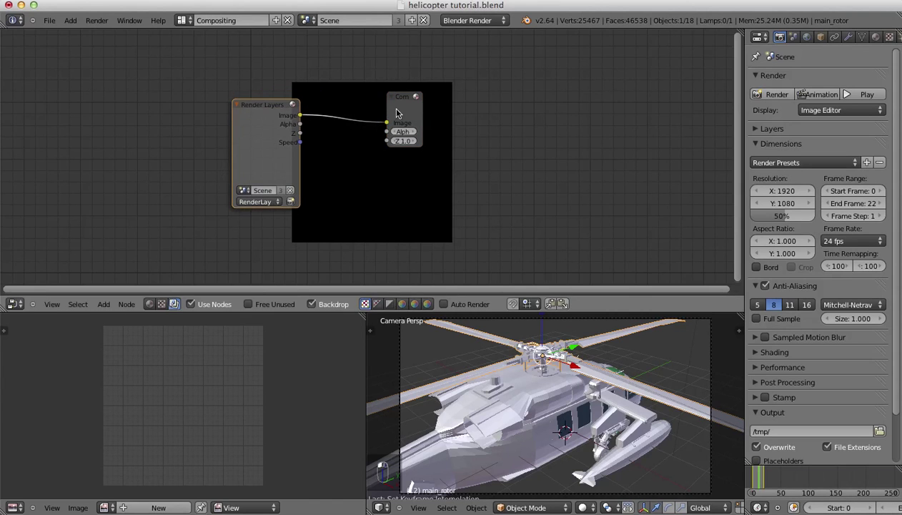
drag(397, 113, 432, 150)
key(shift+a)
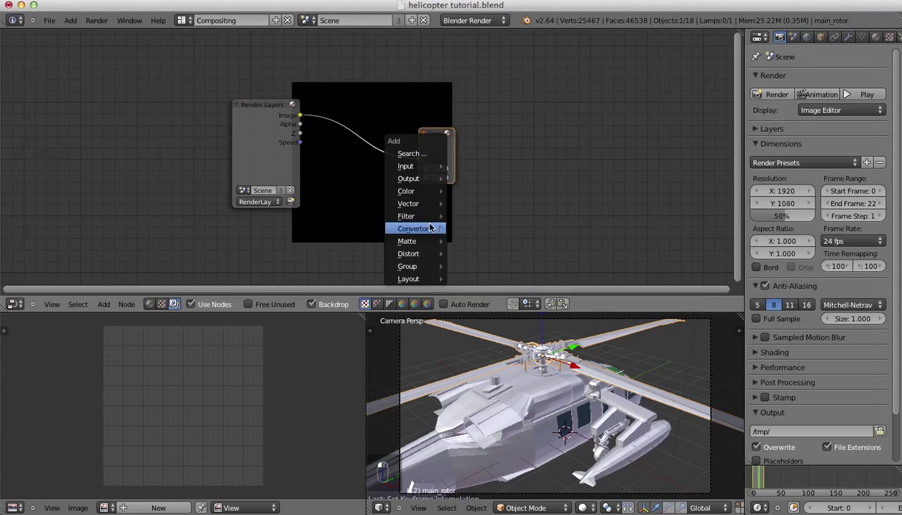
Add a Vector Blur node onto the Render Layers–Composite link.
mouse_move(431, 218)
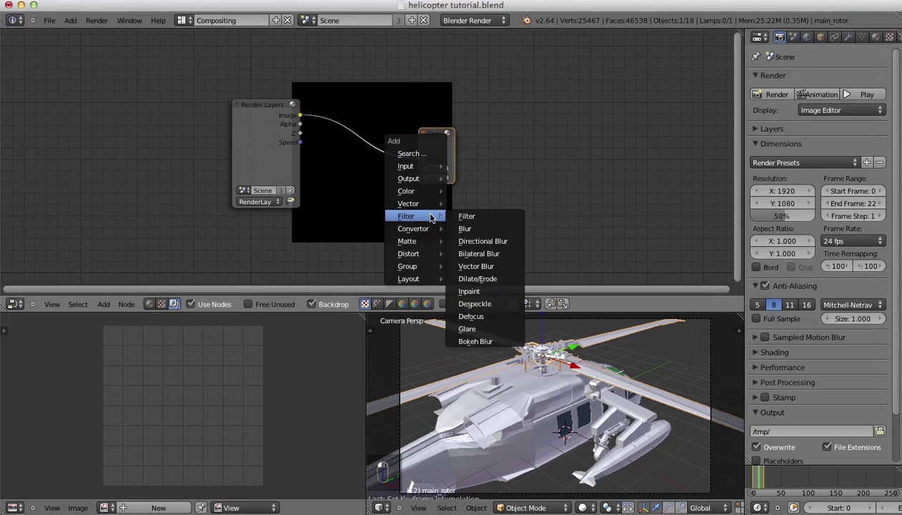
click(492, 266)
click(493, 266)
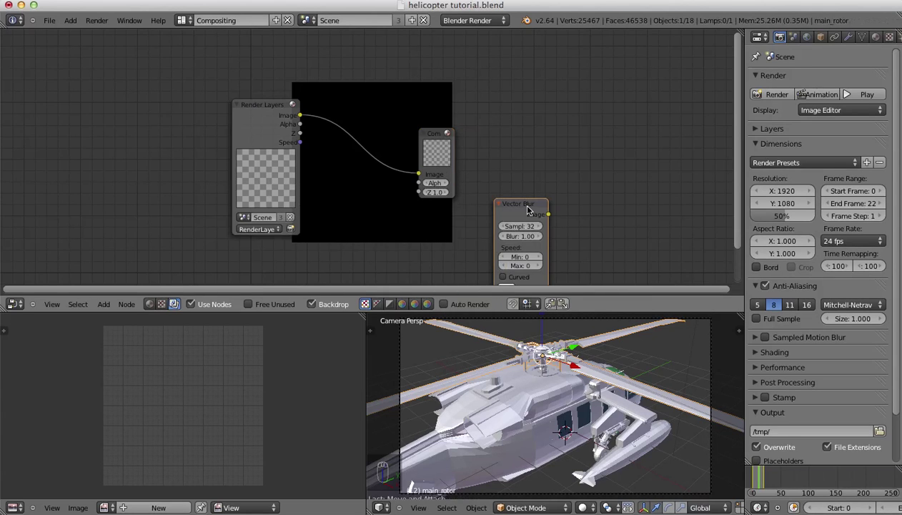
drag(527, 209, 369, 160)
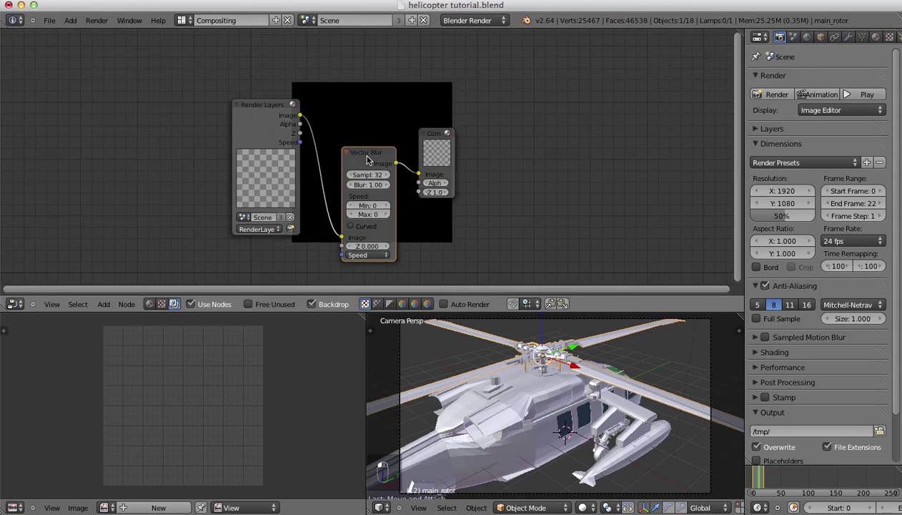
Connect the Render Layers Z and Speed outputs to Vector Blur's Z and Speed inputs.
click(300, 128)
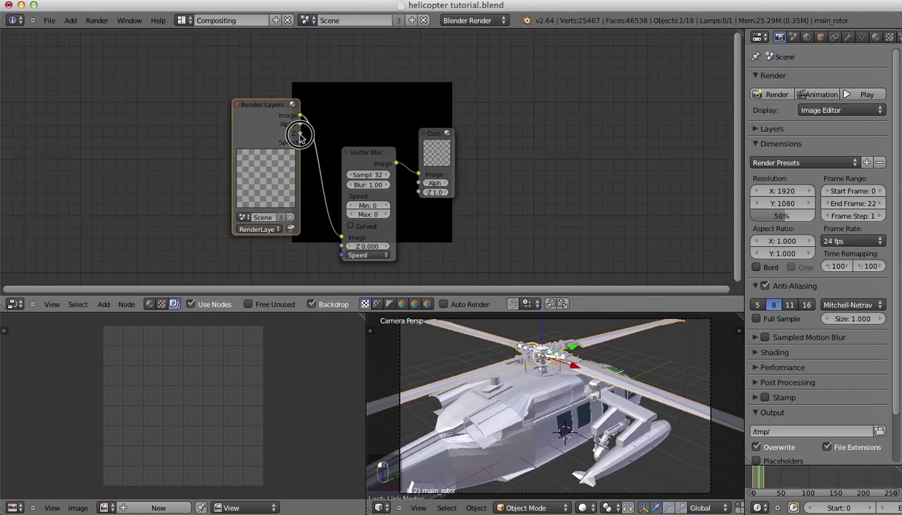
drag(300, 136, 343, 244)
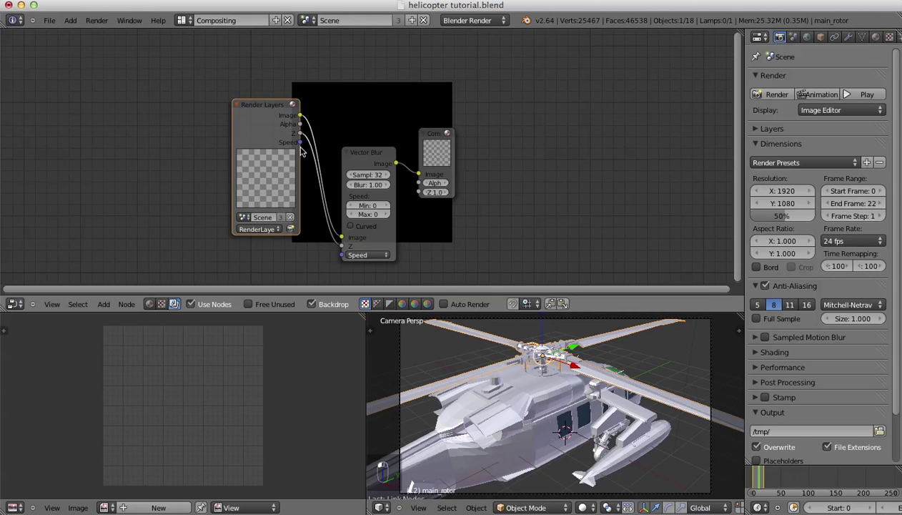
drag(301, 142, 342, 254)
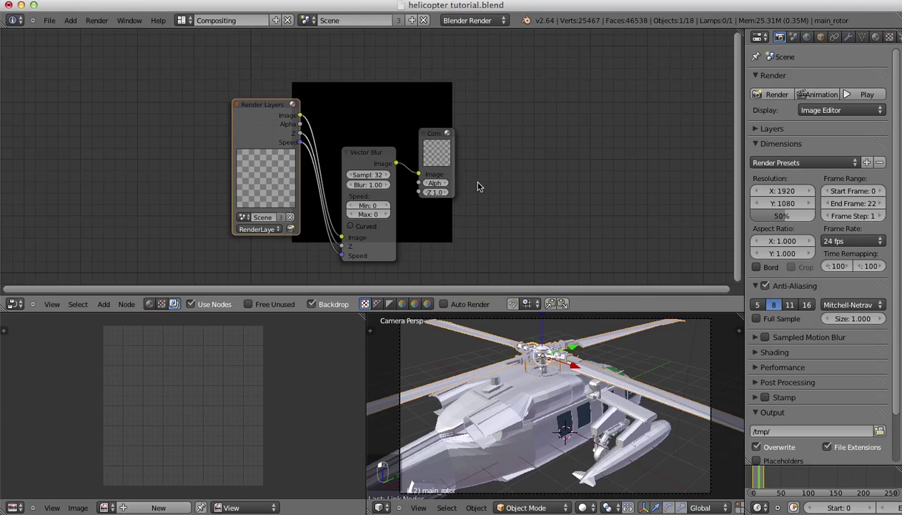
Add a Viewer node above Vector Blur, fed by the Render Layers image.
key(shift+a)
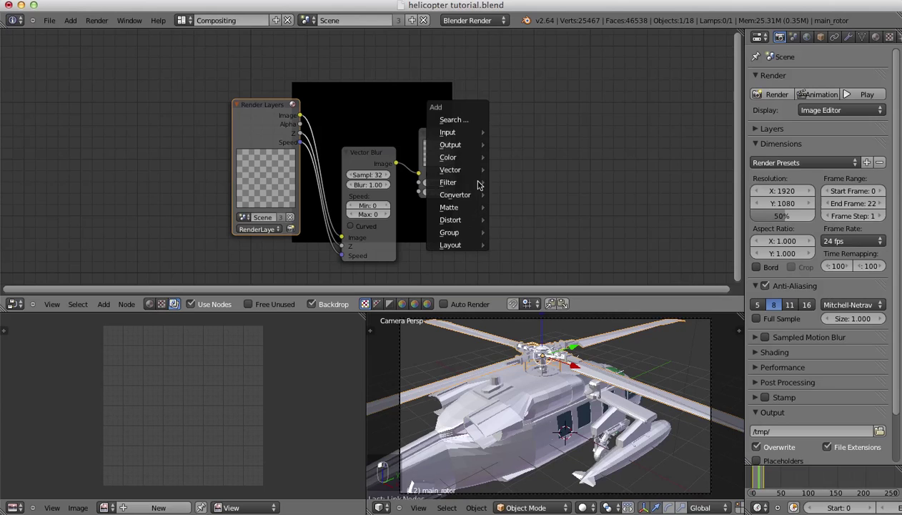
mouse_move(471, 153)
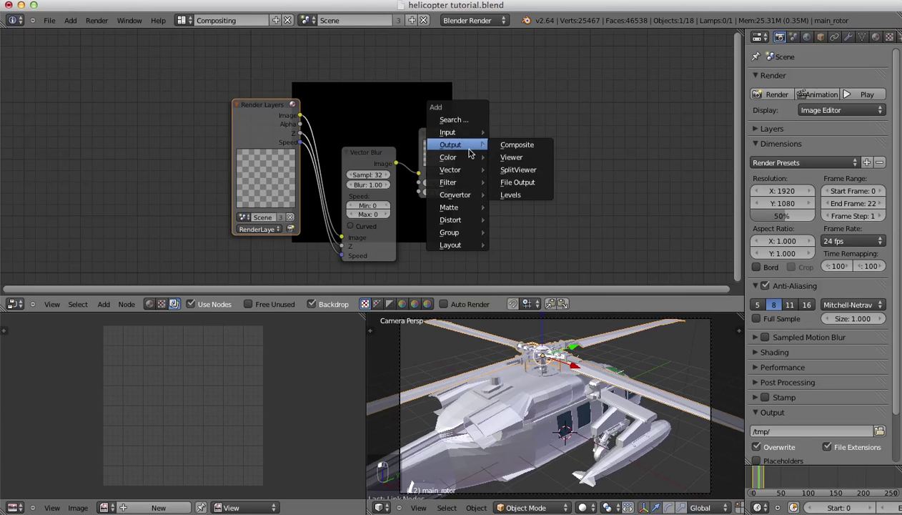
click(511, 157)
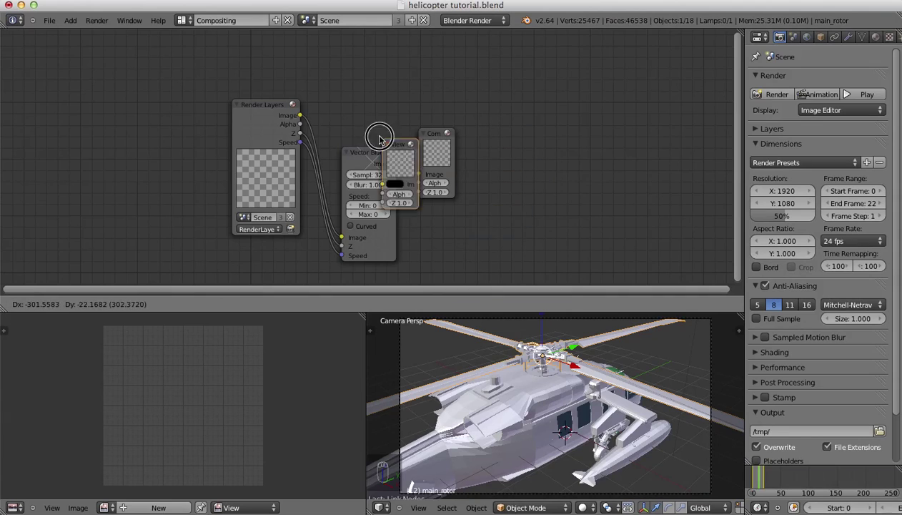
click(380, 77)
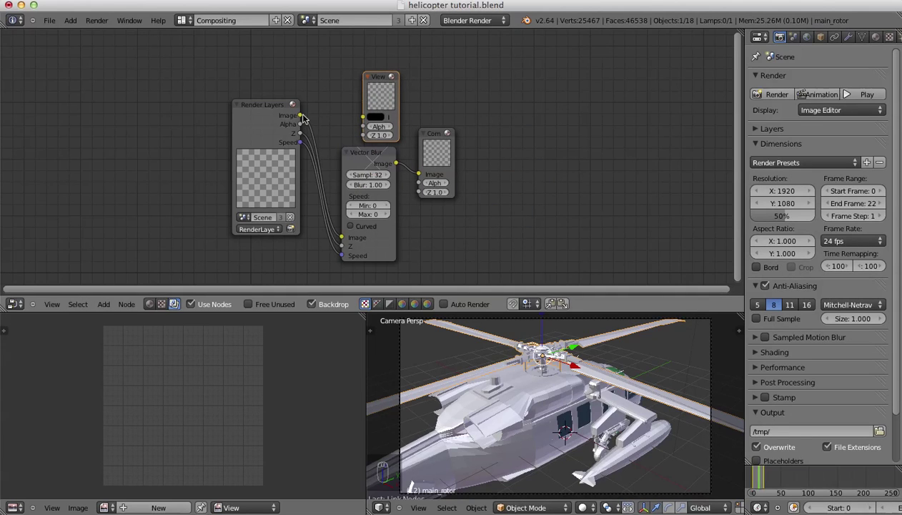
drag(299, 115, 363, 117)
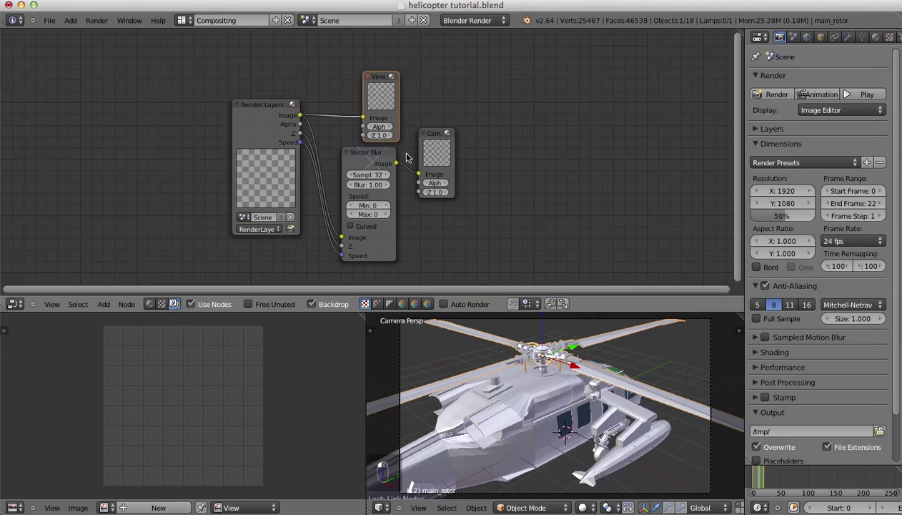
Add a second Viewer below Composite, fed by the Vector Blur output.
key(shift+a)
mouse_move(581, 216)
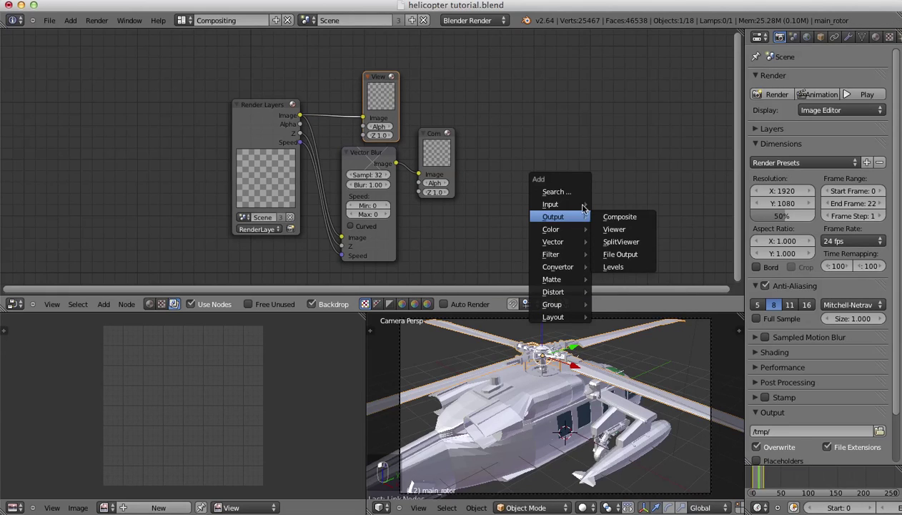
click(615, 229)
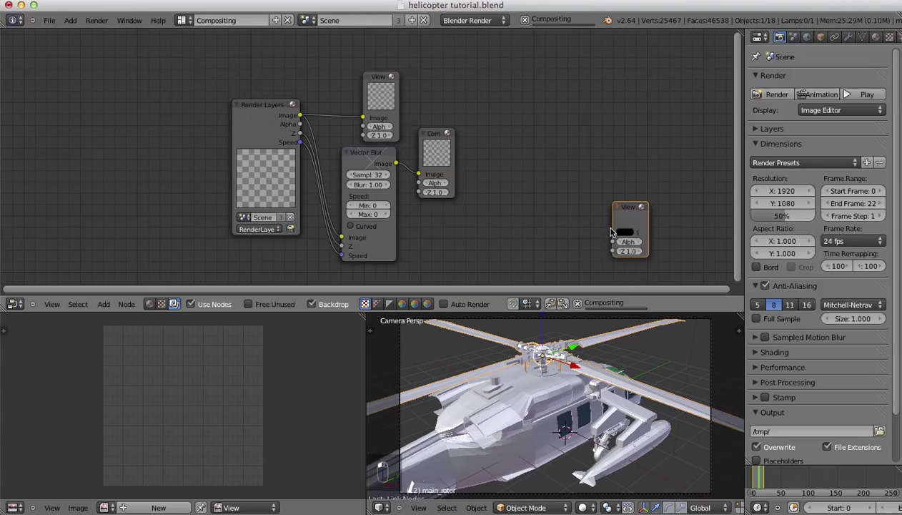
click(475, 203)
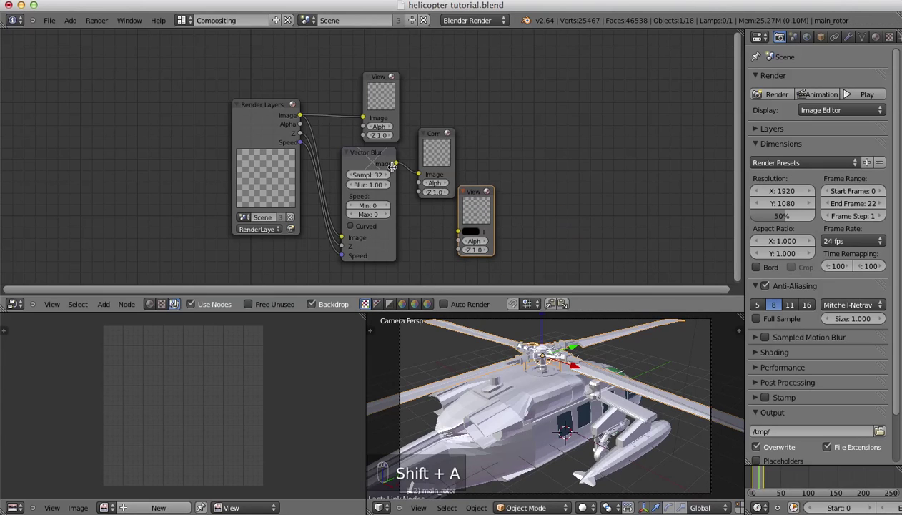
click(392, 192)
drag(405, 198, 458, 232)
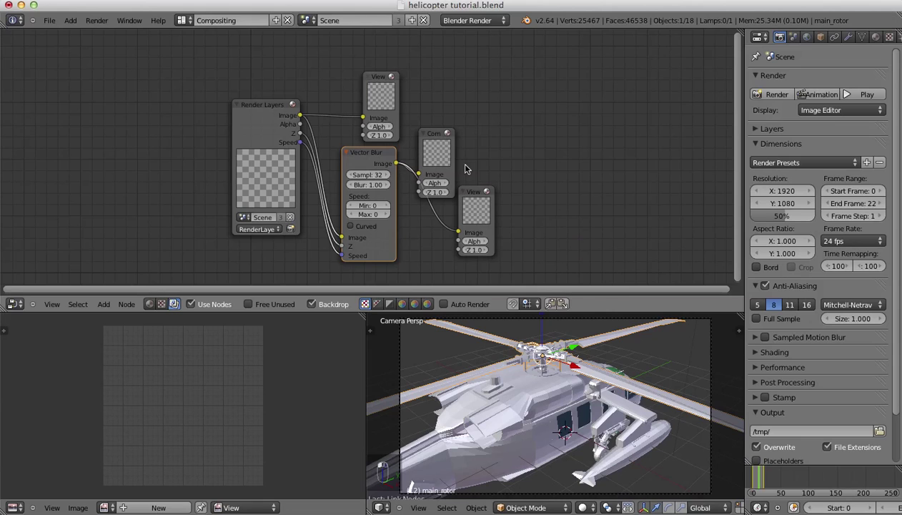
Render frame 12 and inspect the helicopter with its motion-blurred rotor.
key(F12)
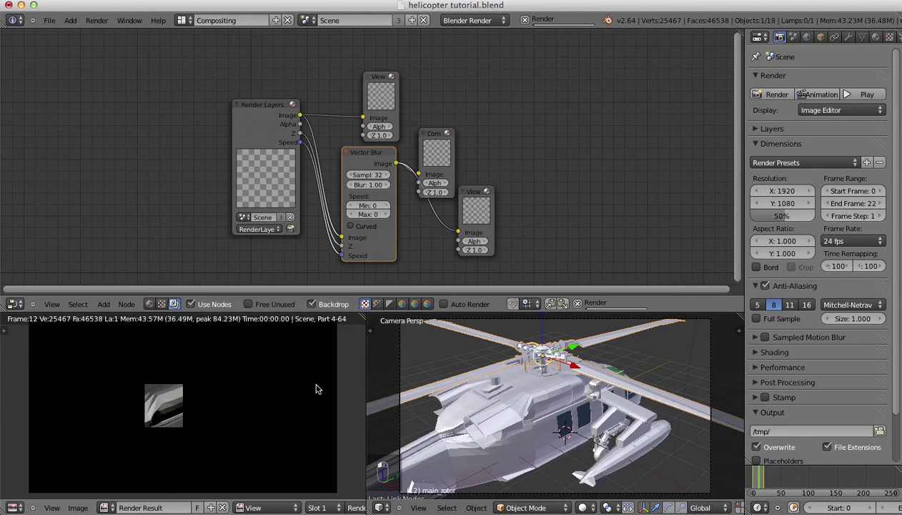
scroll(318, 389, down, 1)
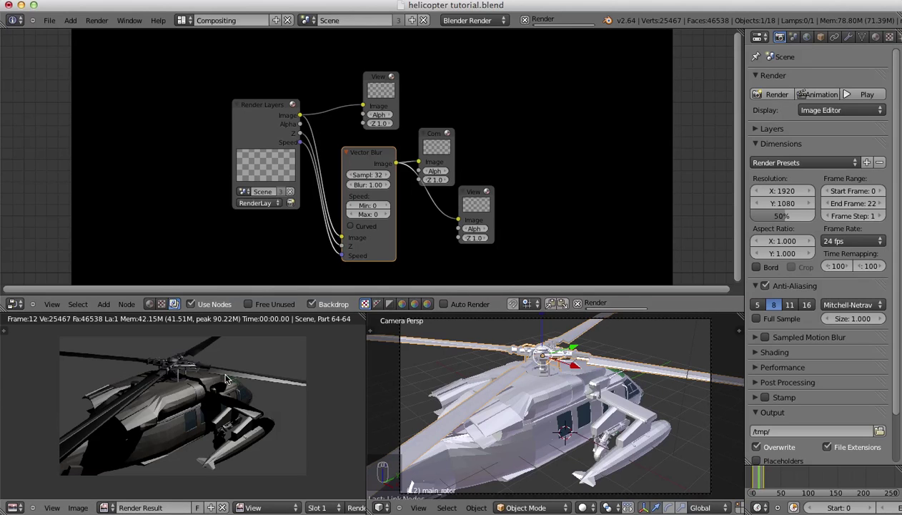
scroll(225, 380, up, 1)
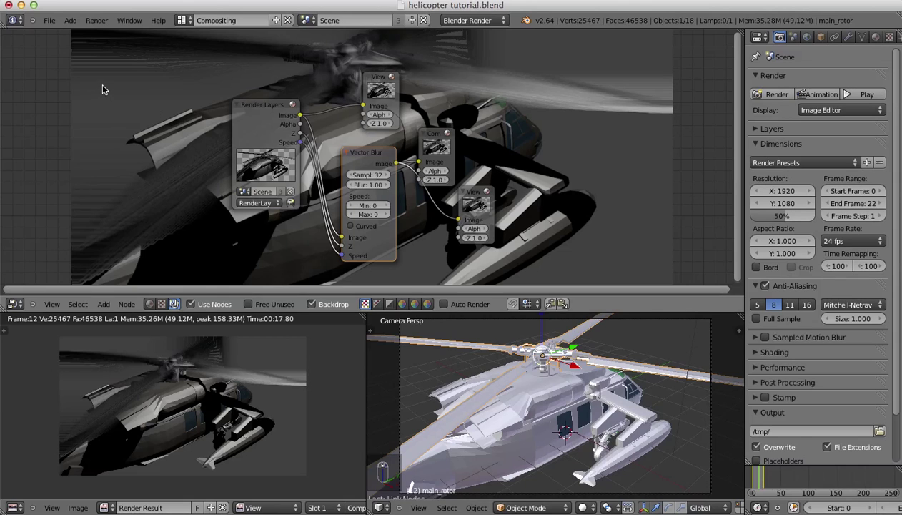
scroll(854, 300, down, 2)
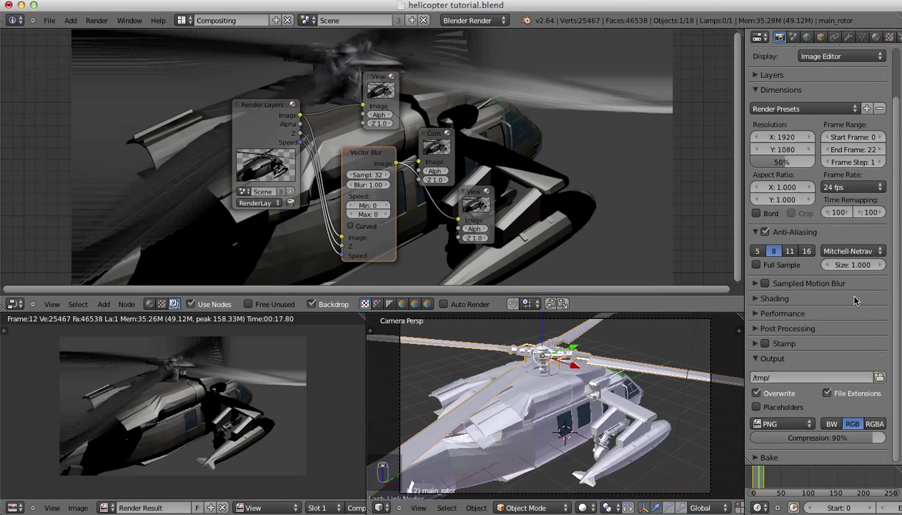
Set the output format to QuickTime with RGBA colour and the PNG video codec.
click(786, 426)
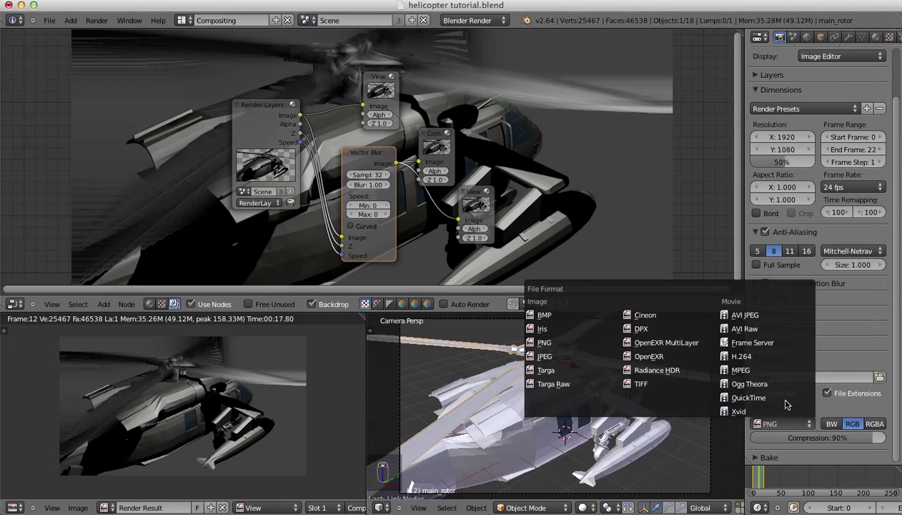
click(790, 399)
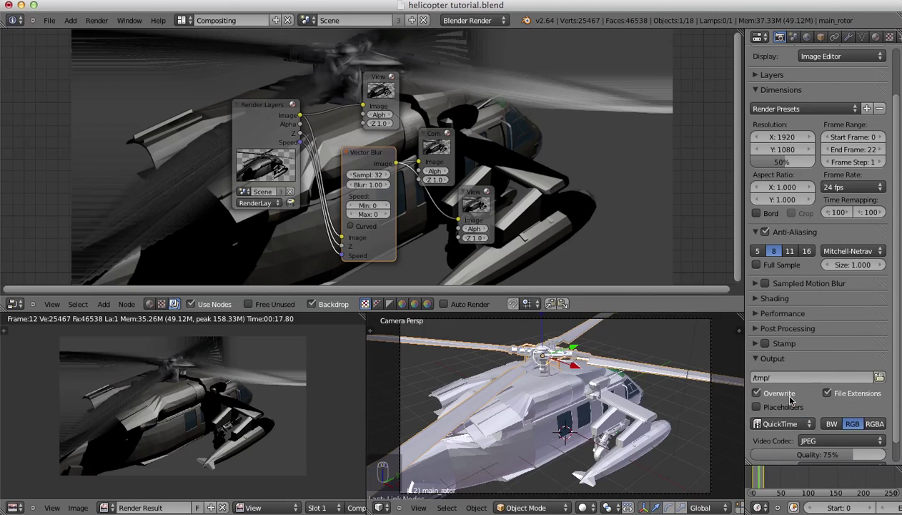
click(870, 424)
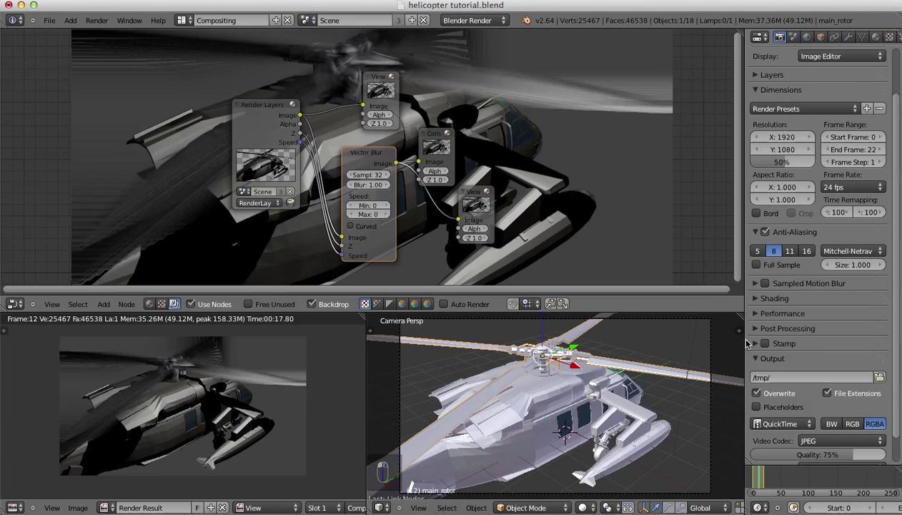
scroll(838, 414, down, 2)
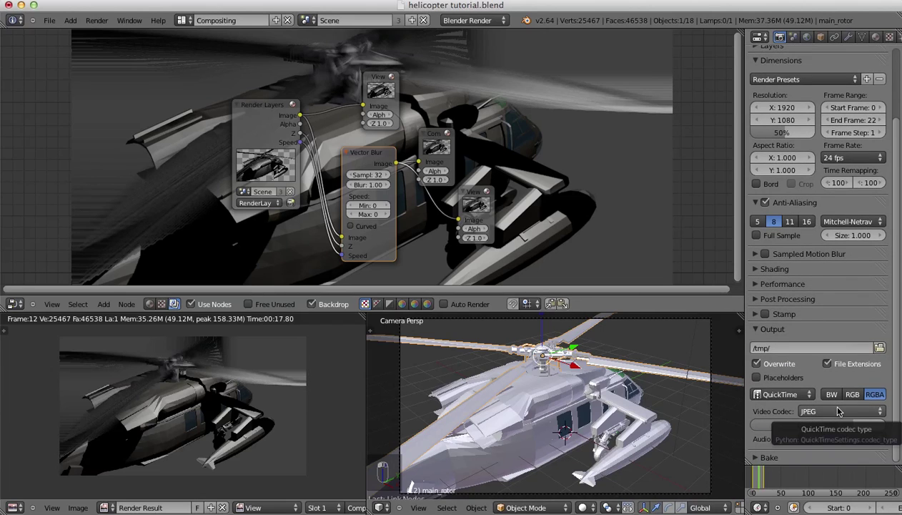
click(839, 412)
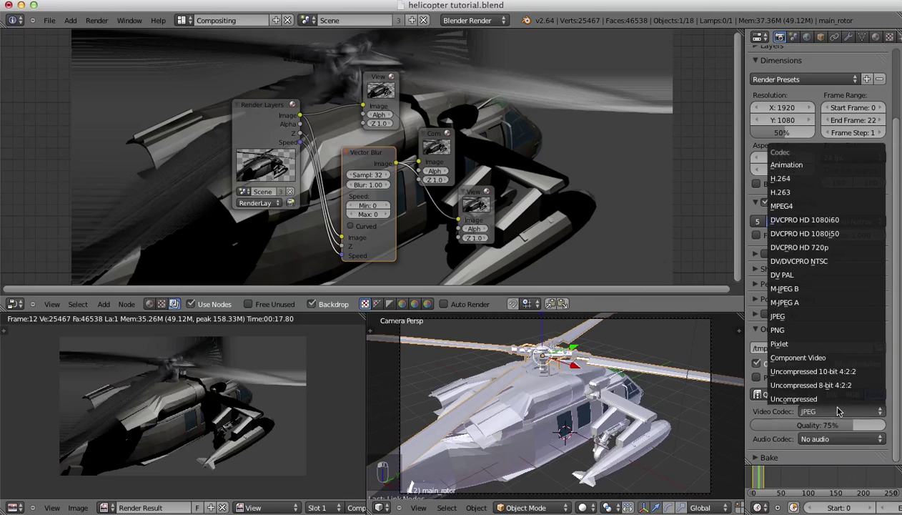
click(815, 333)
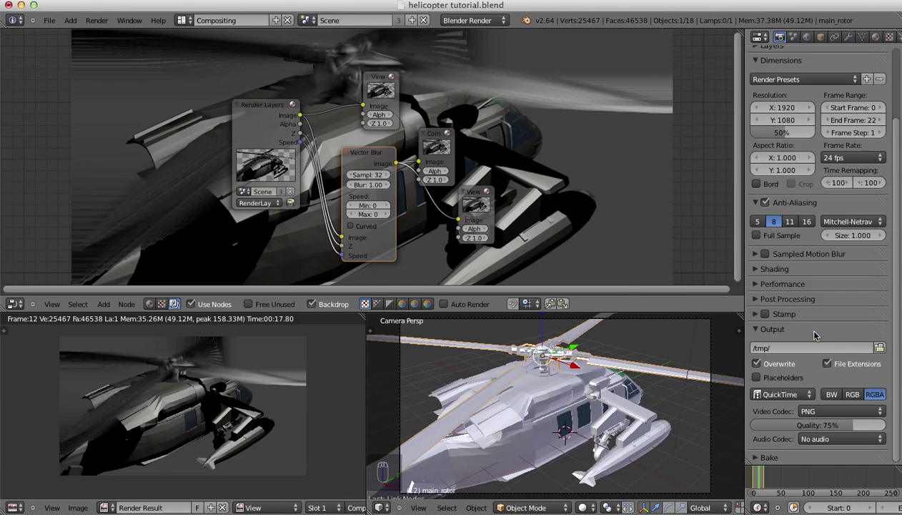
scroll(801, 360, up, 3)
scroll(794, 357, down, 2)
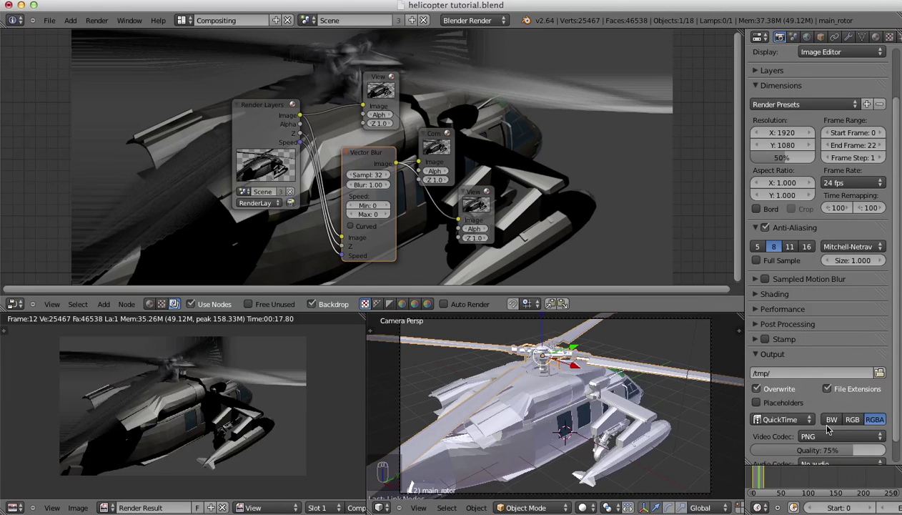
scroll(874, 271, up, 2)
scroll(886, 267, up, 1)
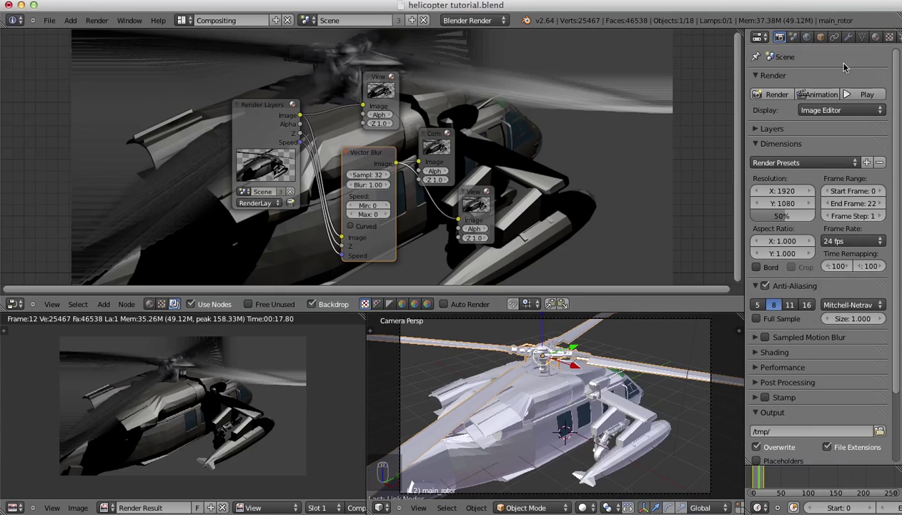
Enable Ambient Occlusion in the World settings.
click(807, 37)
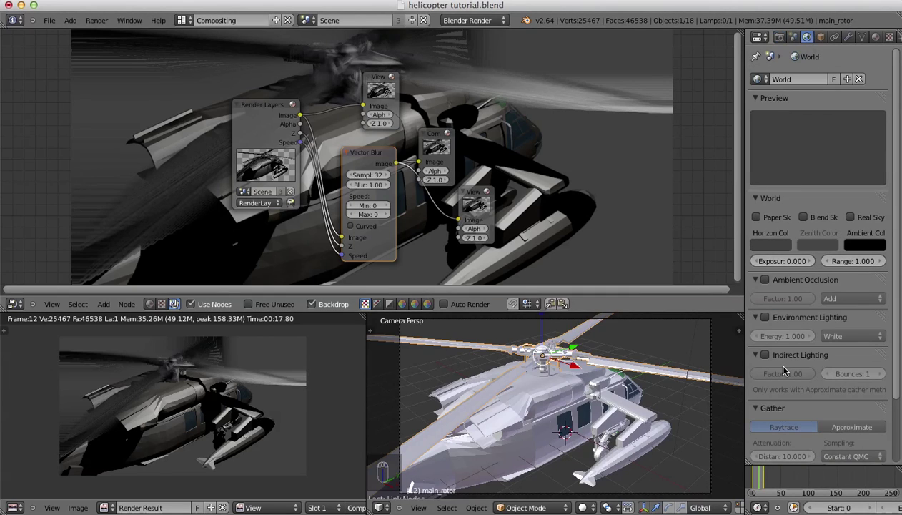
click(764, 280)
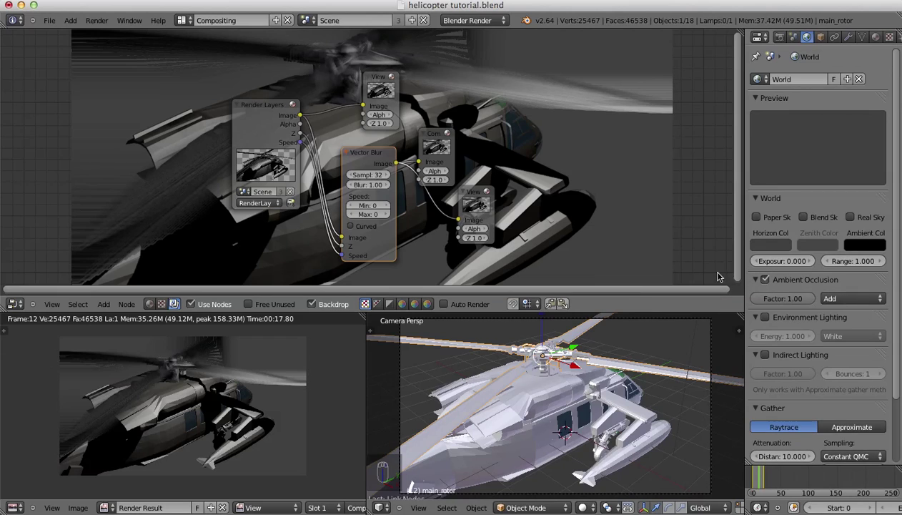